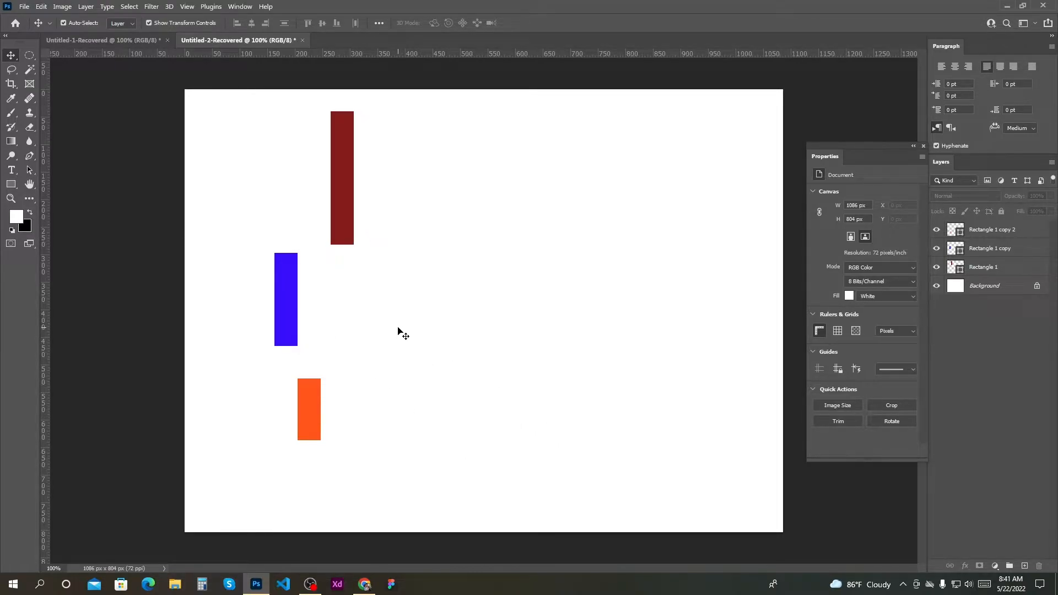
# Align the left edges of the three colored bars and move them together to about X 317 px, Y 104 px.
pyautogui.moveTo(526, 385); pyautogui.dragTo(245, 213)
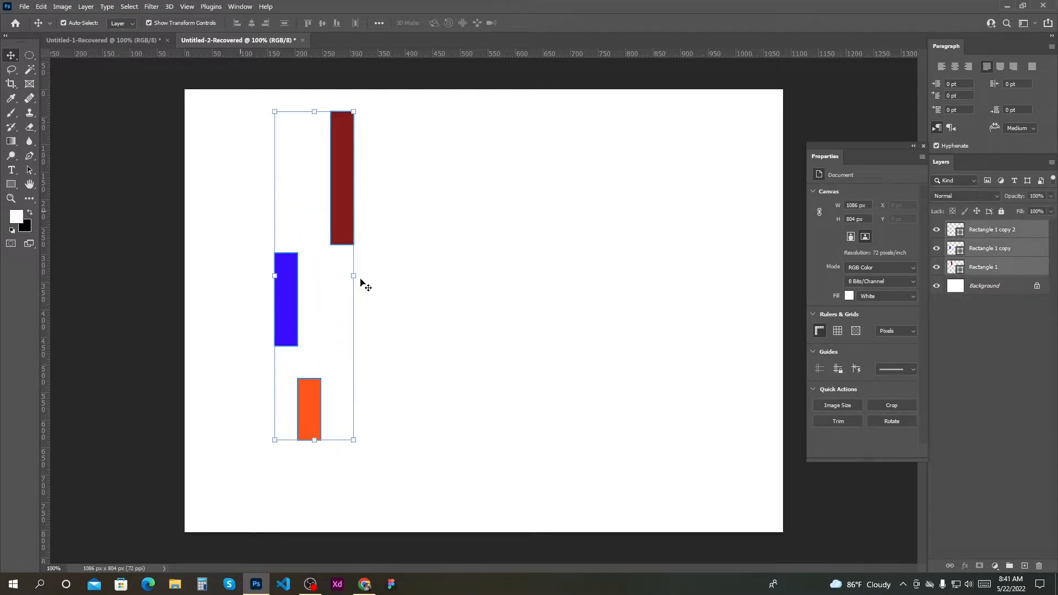
pyautogui.click(236, 24)
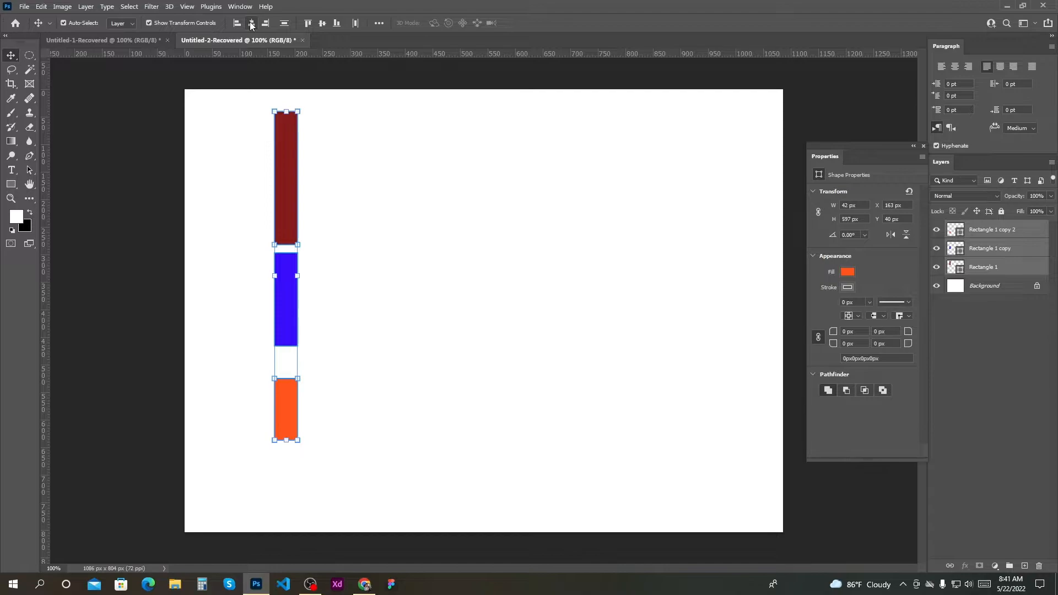
pyautogui.moveTo(293, 198); pyautogui.dragTo(377, 234)
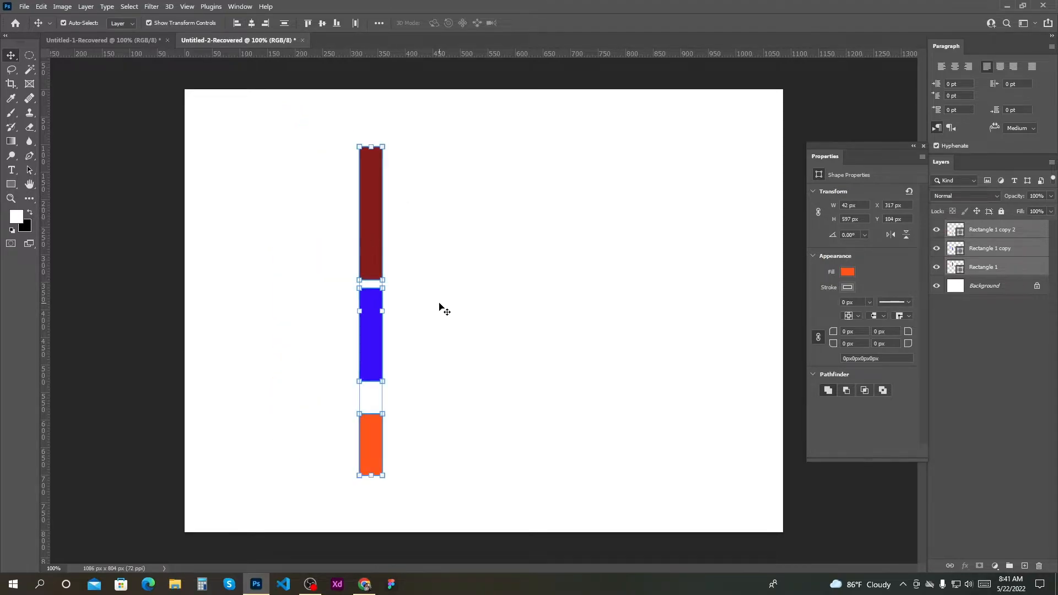
# Offset the blue and dark red bars sideways, and align all three bars on their horizontal centers.
pyautogui.click(439, 307)
pyautogui.moveTo(377, 332); pyautogui.dragTo(305, 323)
pyautogui.moveTo(368, 256); pyautogui.dragTo(345, 224)
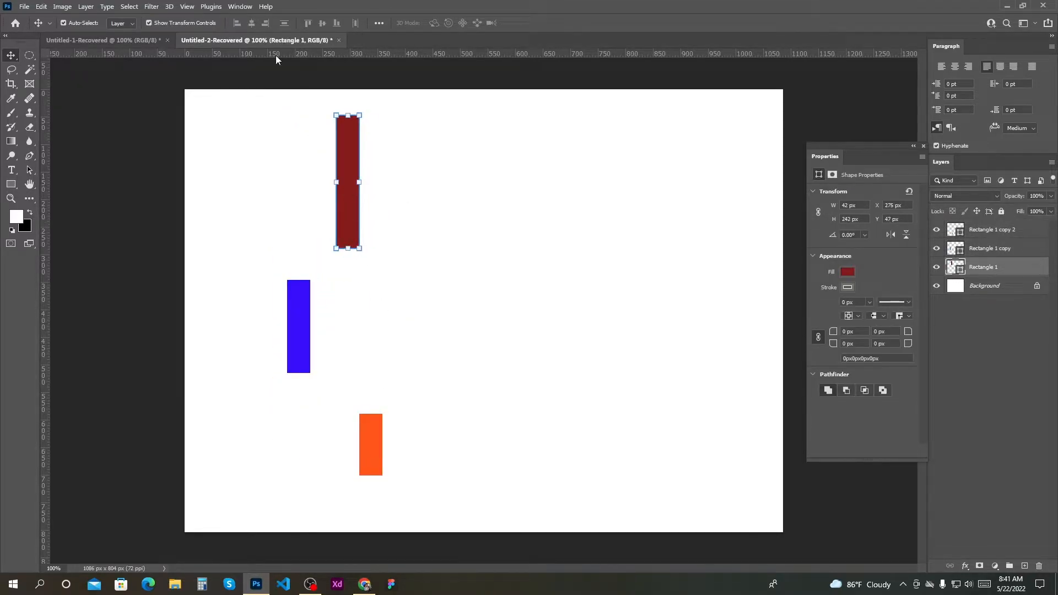
pyautogui.moveTo(508, 413); pyautogui.dragTo(266, 277)
pyautogui.moveTo(483, 485); pyautogui.dragTo(329, 96)
pyautogui.click(251, 23)
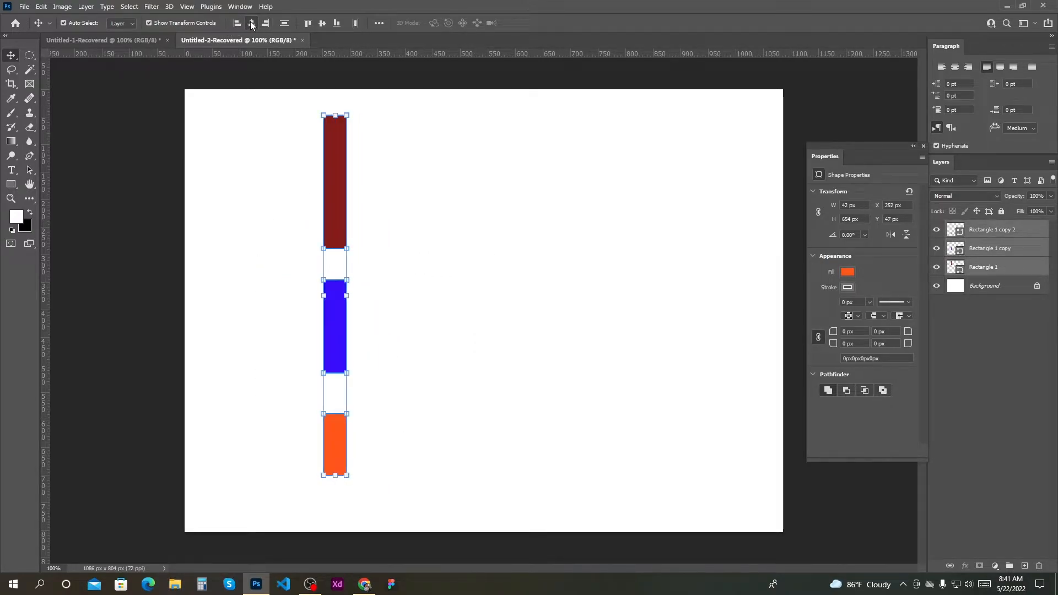
# Shift the blue and dark red bars to the right, and align the right edges of all three bars.
pyautogui.click(557, 319)
pyautogui.moveTo(320, 326); pyautogui.dragTo(408, 330)
pyautogui.moveTo(339, 222); pyautogui.dragTo(373, 227)
pyautogui.moveTo(504, 413); pyautogui.dragTo(253, 172)
pyautogui.click(266, 24)
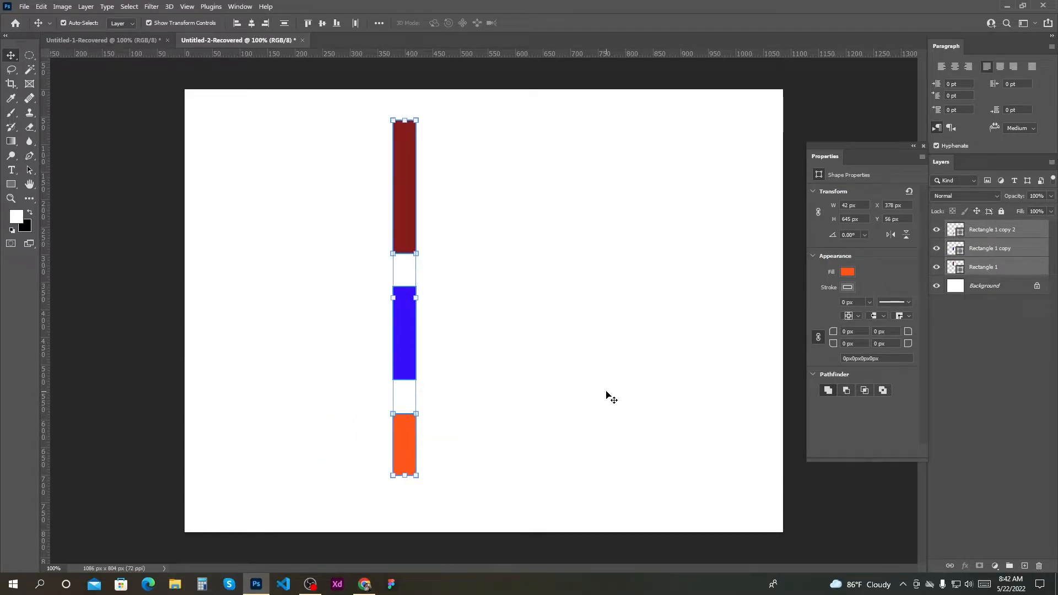
# Distribute the three bars vertically from a staggered arrangement, and align their right edges.
pyautogui.click(446, 345)
pyautogui.moveTo(404, 337); pyautogui.dragTo(322, 328)
pyautogui.moveTo(406, 424); pyautogui.dragTo(436, 428)
pyautogui.moveTo(324, 336); pyautogui.dragTo(373, 359)
pyautogui.moveTo(415, 253); pyautogui.dragTo(415, 247)
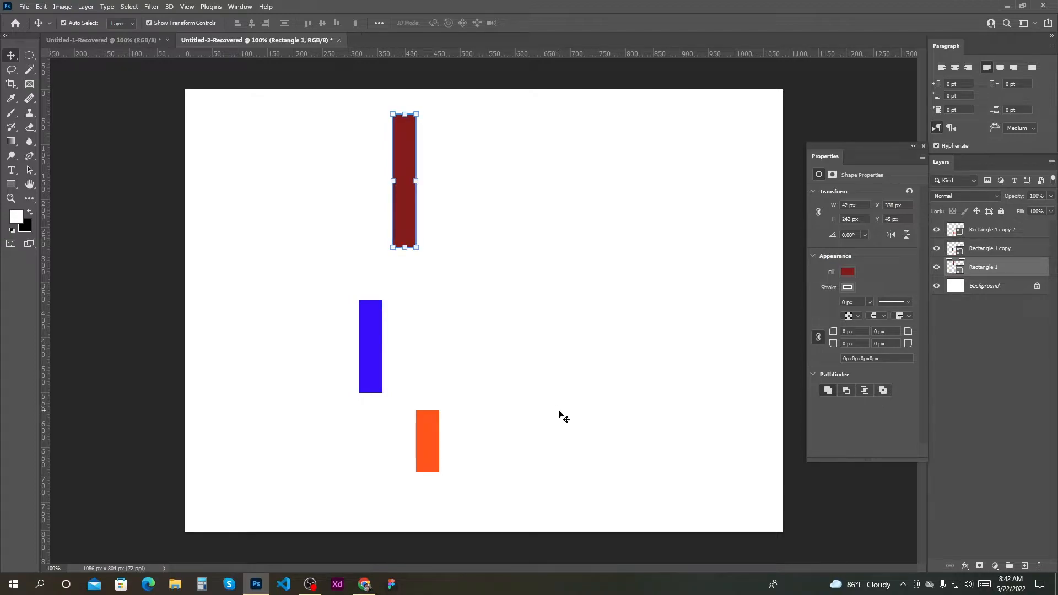
pyautogui.moveTo(567, 411); pyautogui.dragTo(331, 226)
pyautogui.click(285, 22)
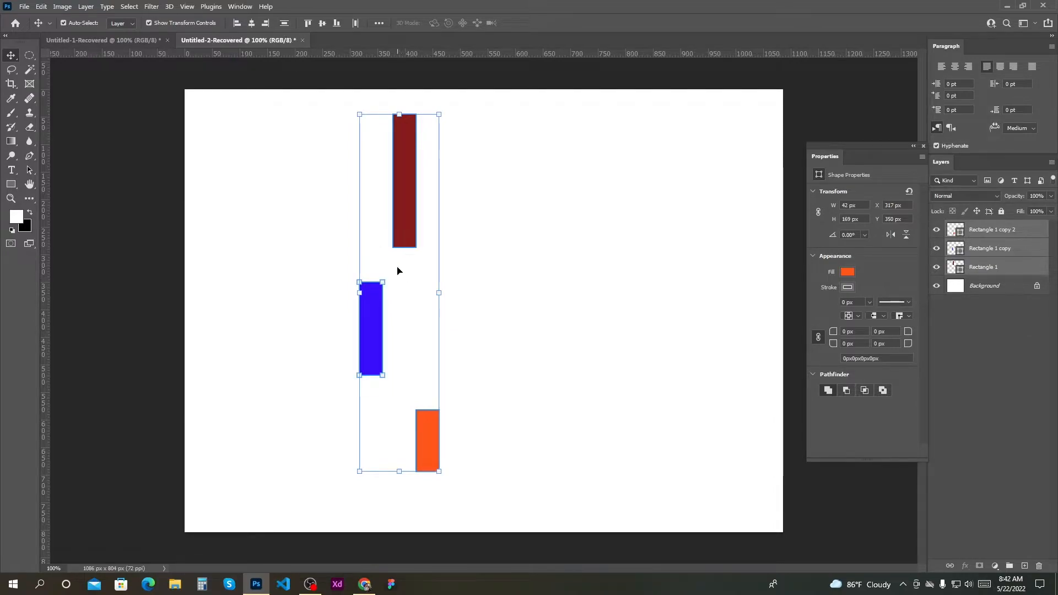
pyautogui.click(269, 25)
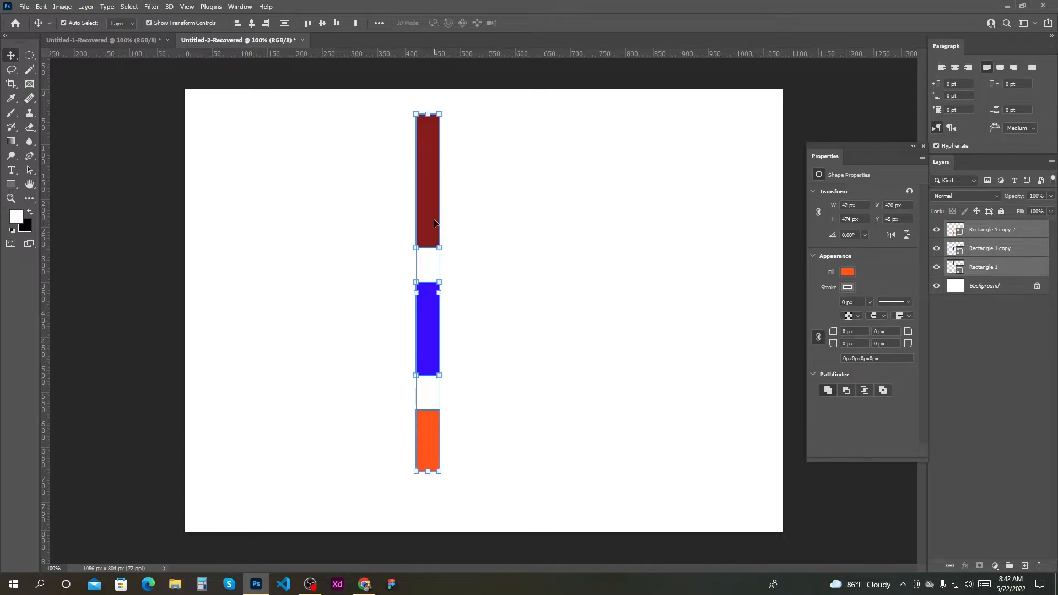
# Spread the bars apart with blue on the left and orange on the right, and align their top edges.
pyautogui.click(562, 336)
pyautogui.moveTo(432, 323); pyautogui.dragTo(331, 313)
pyautogui.moveTo(424, 429); pyautogui.dragTo(499, 317)
pyautogui.moveTo(426, 223); pyautogui.dragTo(406, 261)
pyautogui.moveTo(565, 368); pyautogui.dragTo(218, 248)
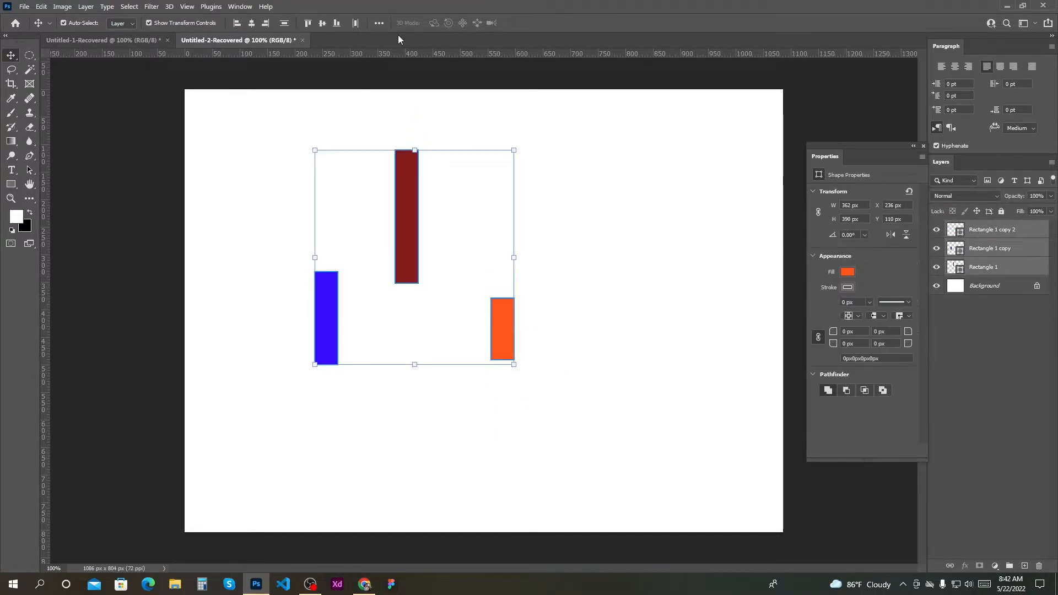
pyautogui.click(308, 23)
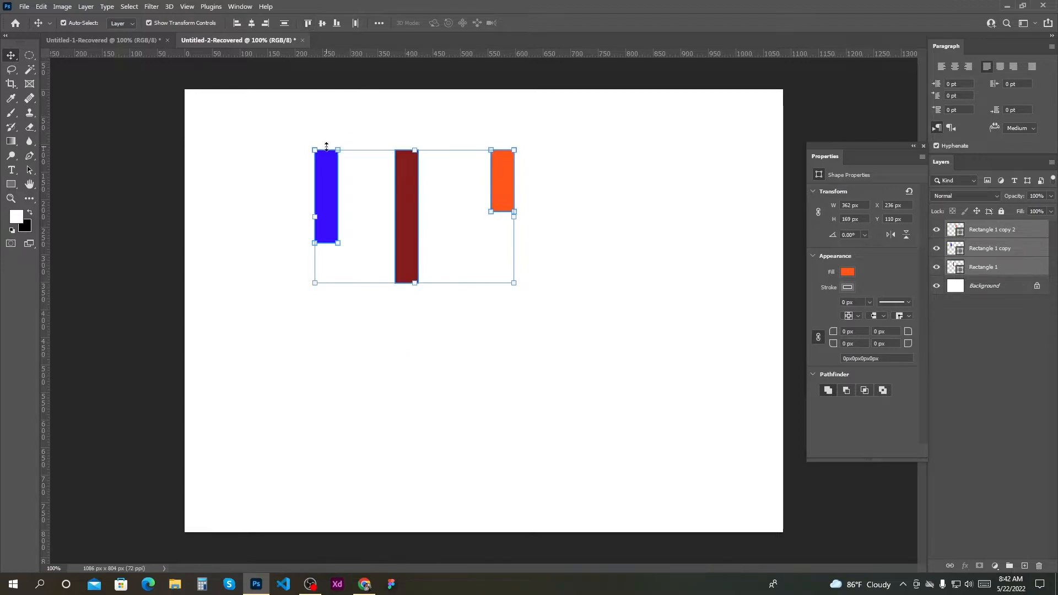
# Lower the orange bar slightly and align all three bars on their vertical centers.
pyautogui.click(570, 252)
pyautogui.moveTo(498, 194); pyautogui.dragTo(490, 240)
pyautogui.moveTo(632, 307); pyautogui.dragTo(214, 161)
pyautogui.click(323, 23)
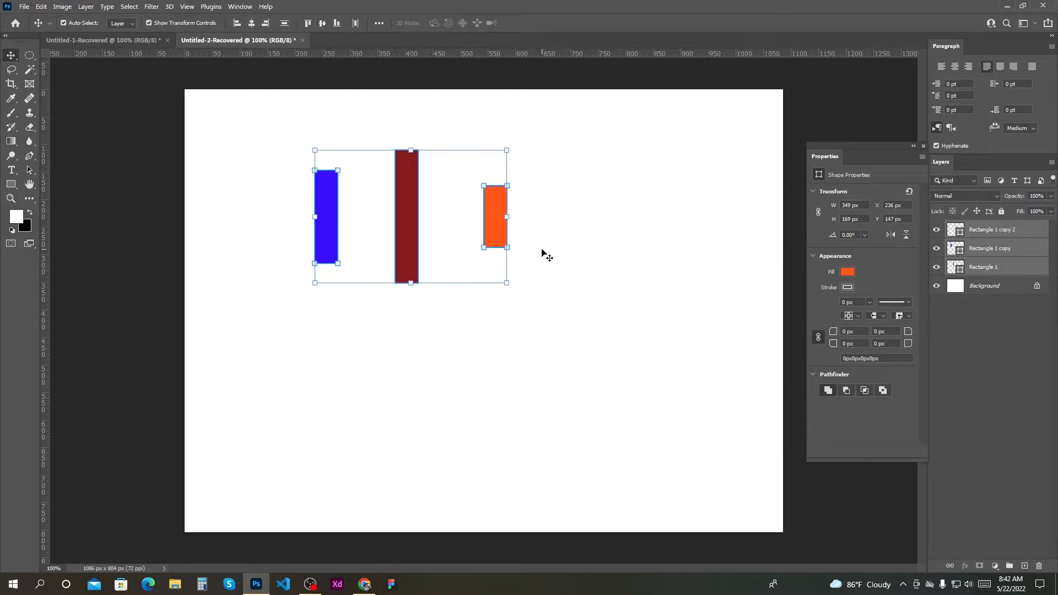
# Move the orange bar down out of line and align the bottom edges of all three bars.
pyautogui.click(599, 259)
pyautogui.moveTo(489, 231); pyautogui.dragTo(493, 254)
pyautogui.moveTo(603, 267); pyautogui.dragTo(187, 164)
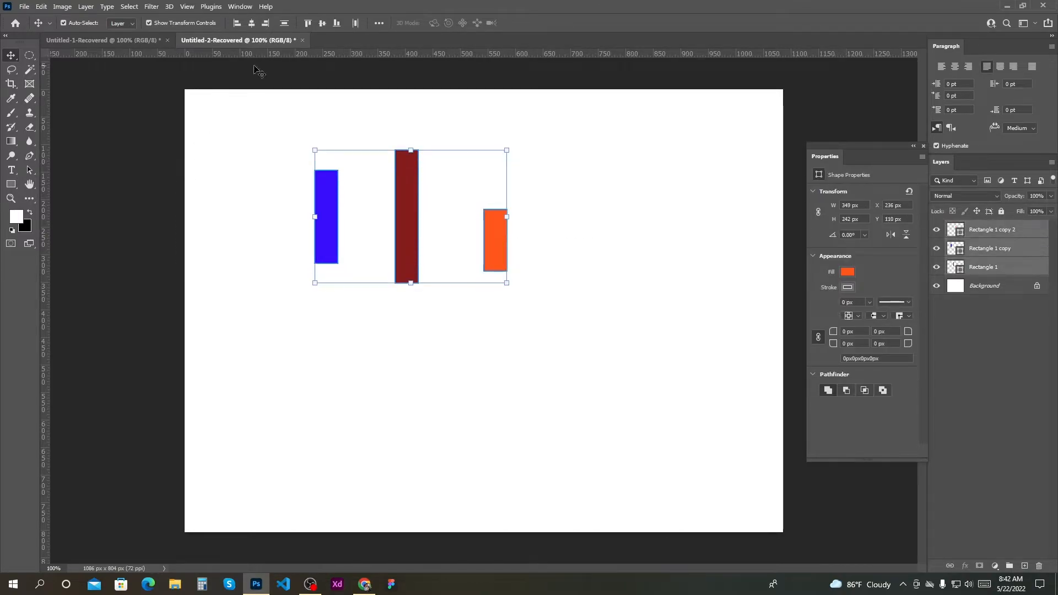
pyautogui.click(337, 23)
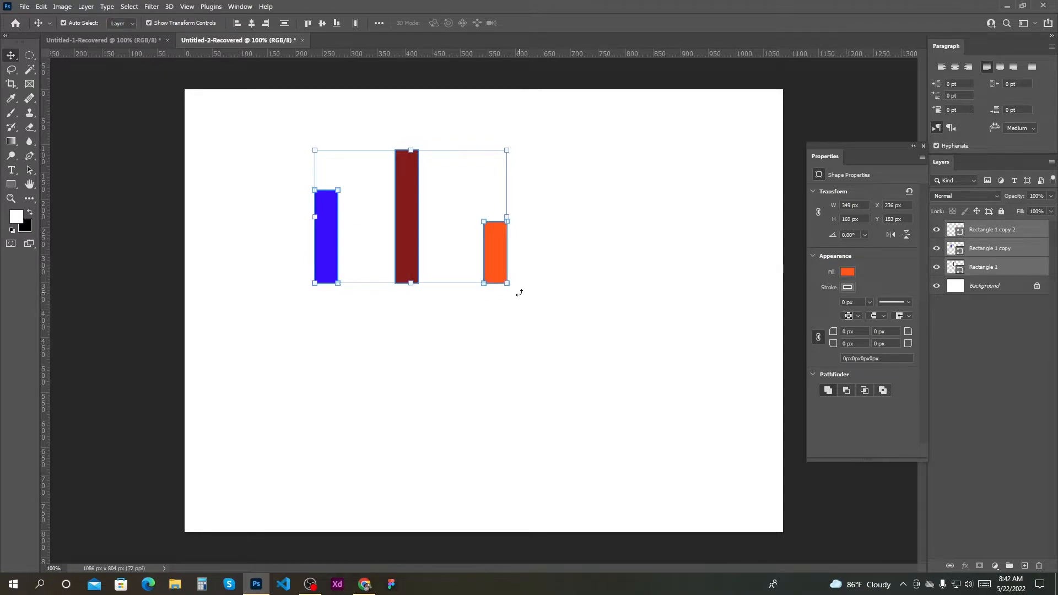
# Bring the blue and orange bars closer to the dark red bar and distribute all three horizontally.
pyautogui.click(609, 269)
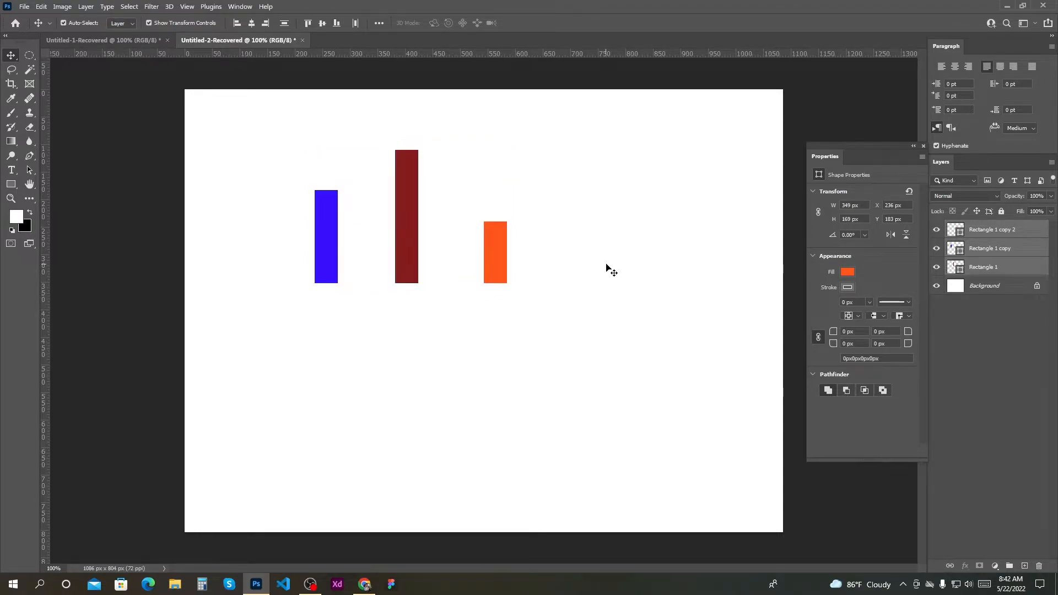
pyautogui.moveTo(486, 274); pyautogui.dragTo(429, 269)
pyautogui.moveTo(325, 260); pyautogui.dragTo(357, 260)
pyautogui.moveTo(610, 321); pyautogui.dragTo(262, 193)
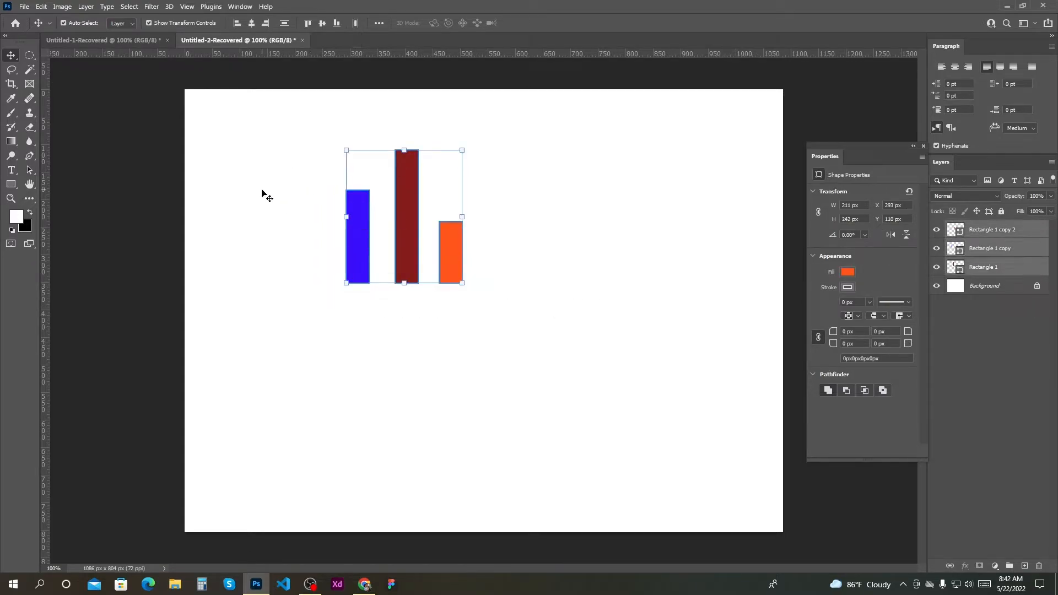
pyautogui.click(359, 25)
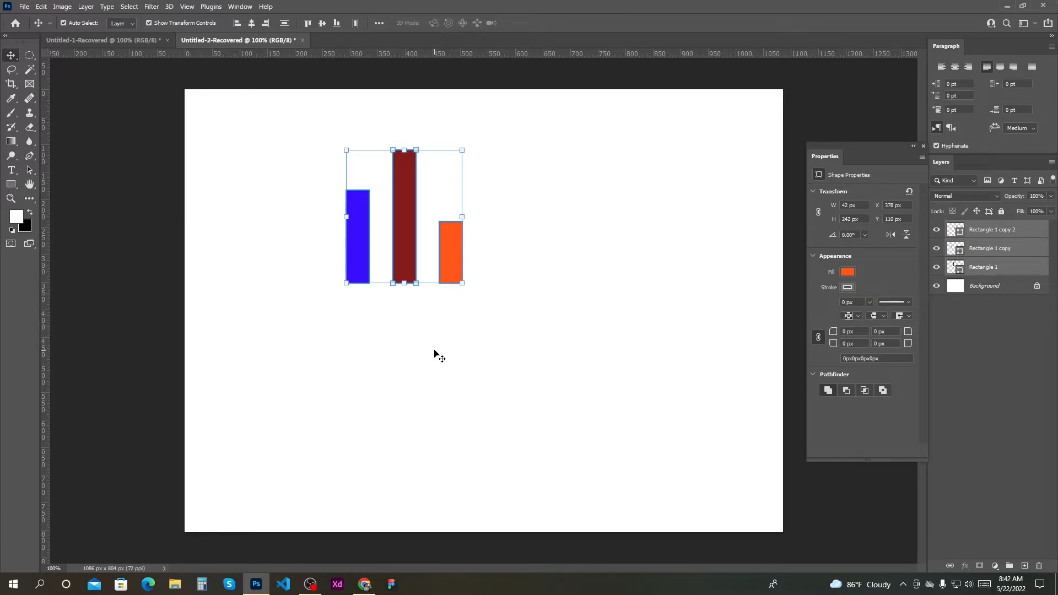
# Delete all three colored bars from the canvas.
pyautogui.click(509, 325)
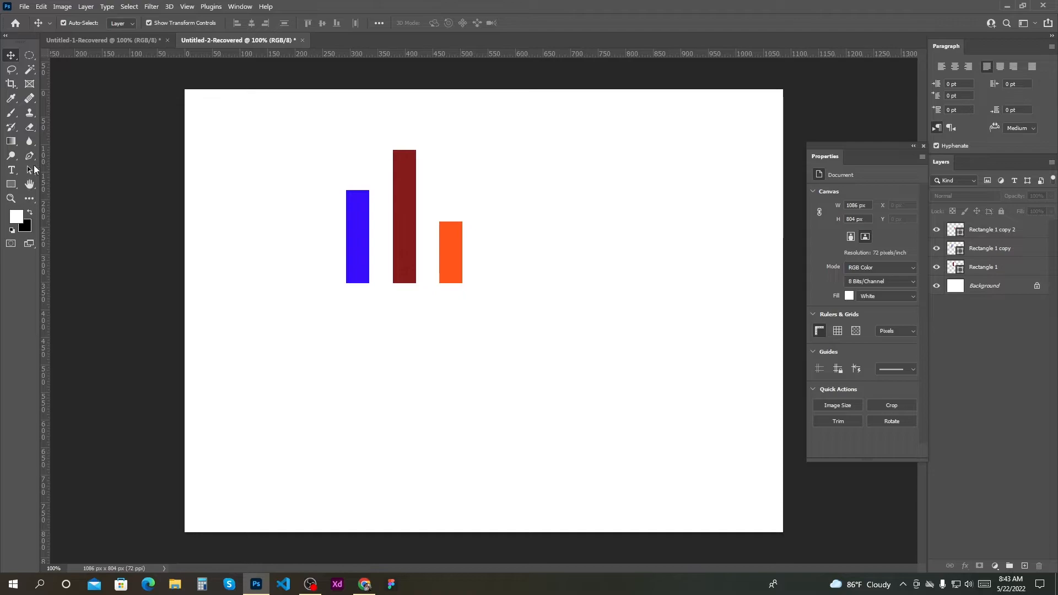
pyautogui.click(11, 185)
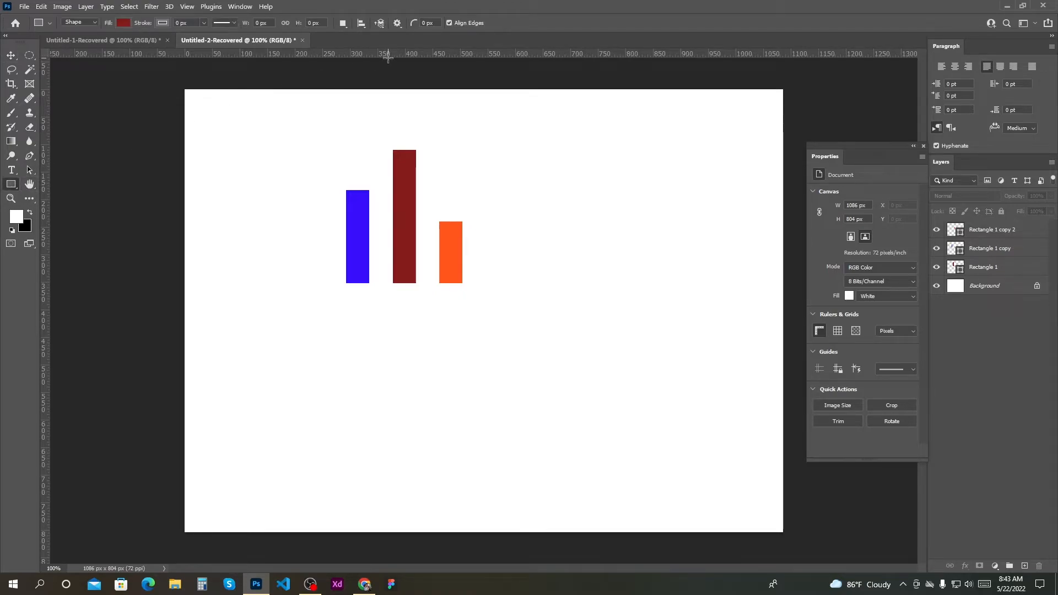
pyautogui.click(398, 23)
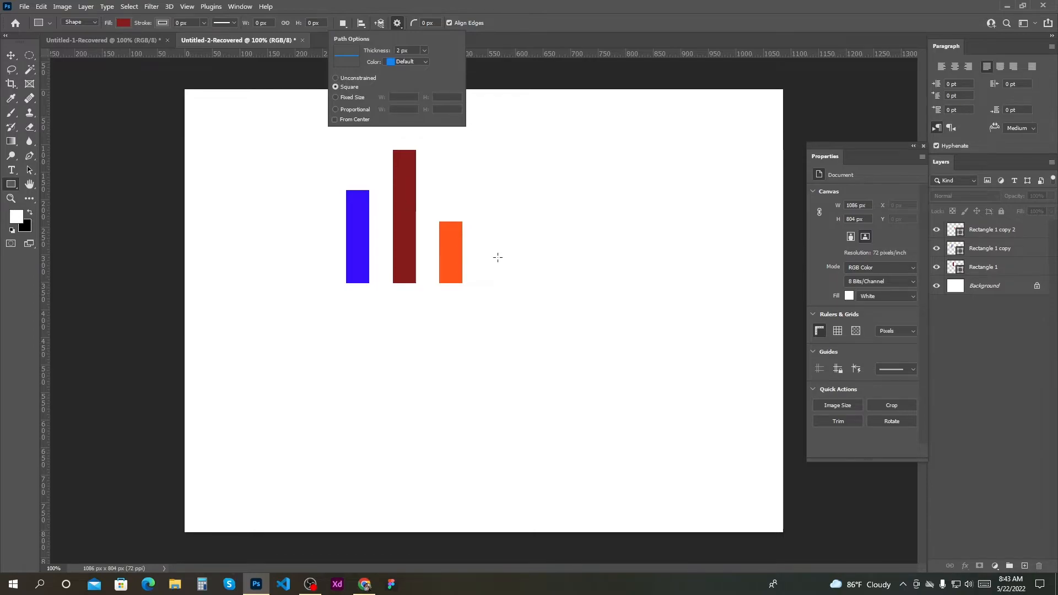
pyautogui.click(11, 55)
pyautogui.moveTo(482, 284); pyautogui.dragTo(291, 182)
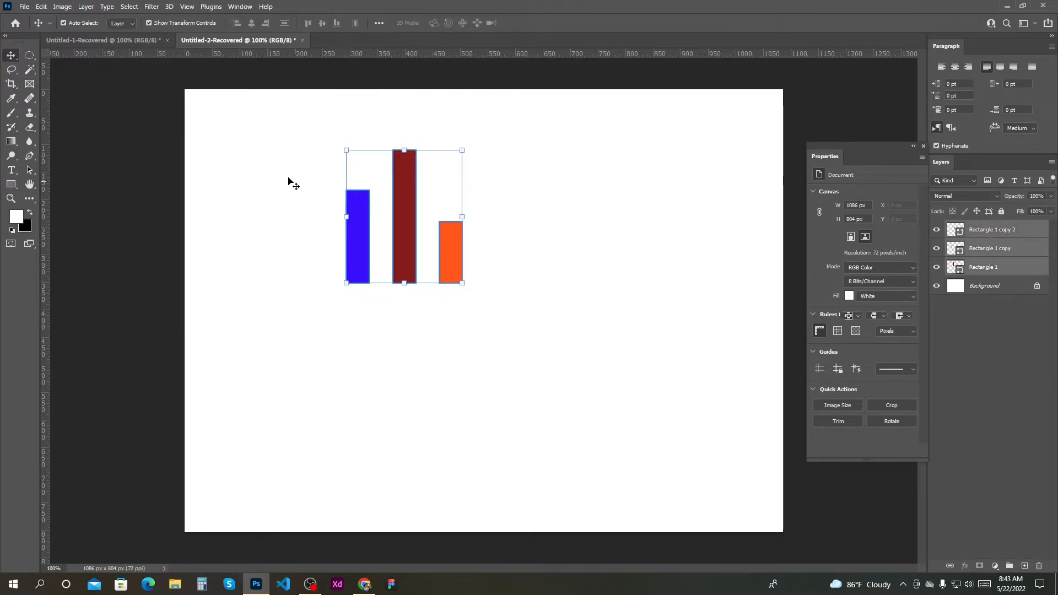
pyautogui.press('Delete')
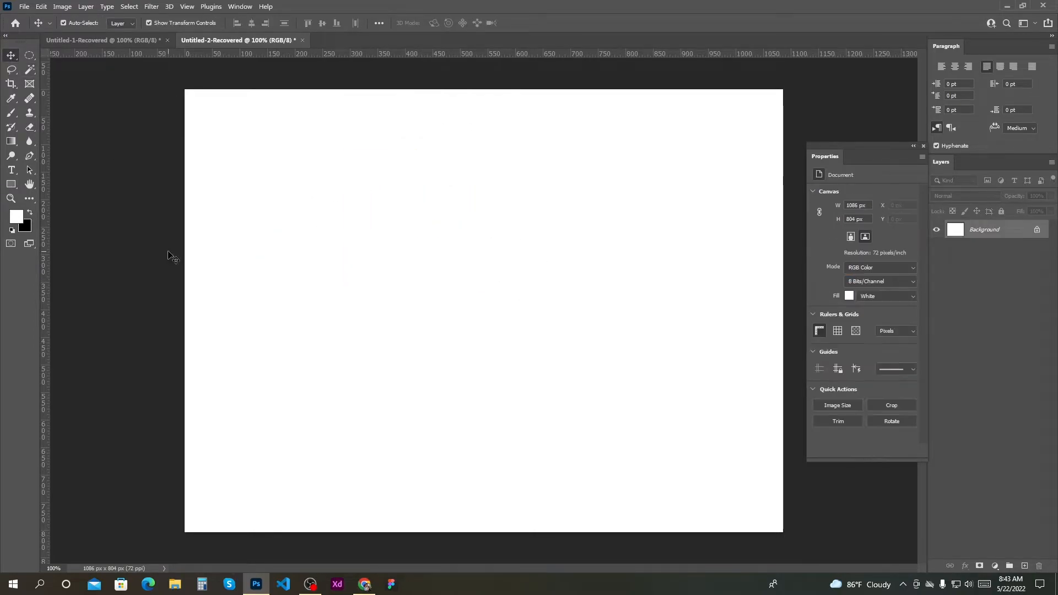
# Draw an unconstrained dark red rectangle of about 485 × 164 px in the upper middle of the canvas.
pyautogui.click(14, 187)
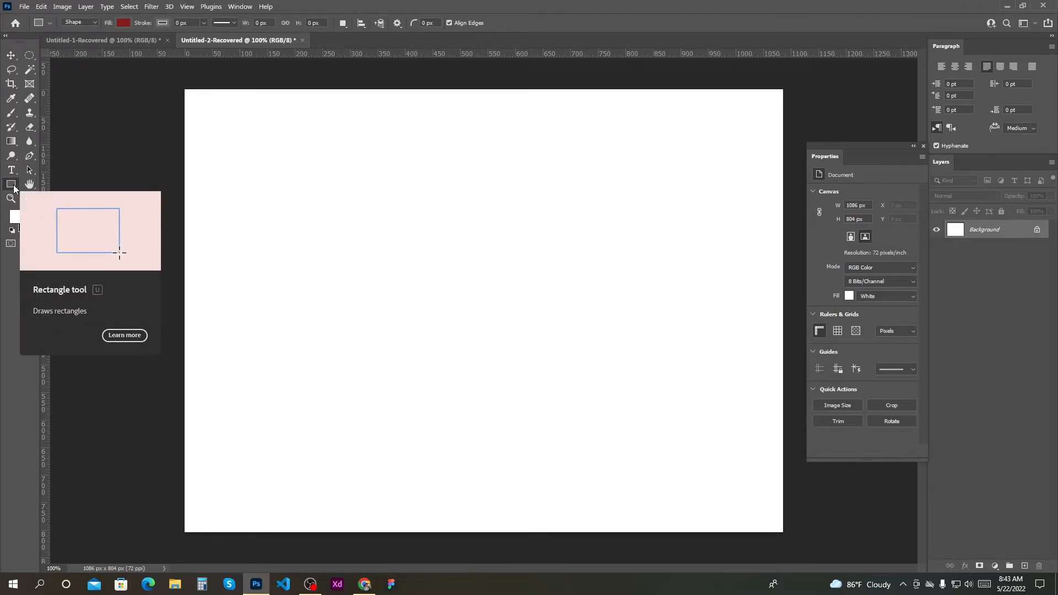
pyautogui.click(397, 24)
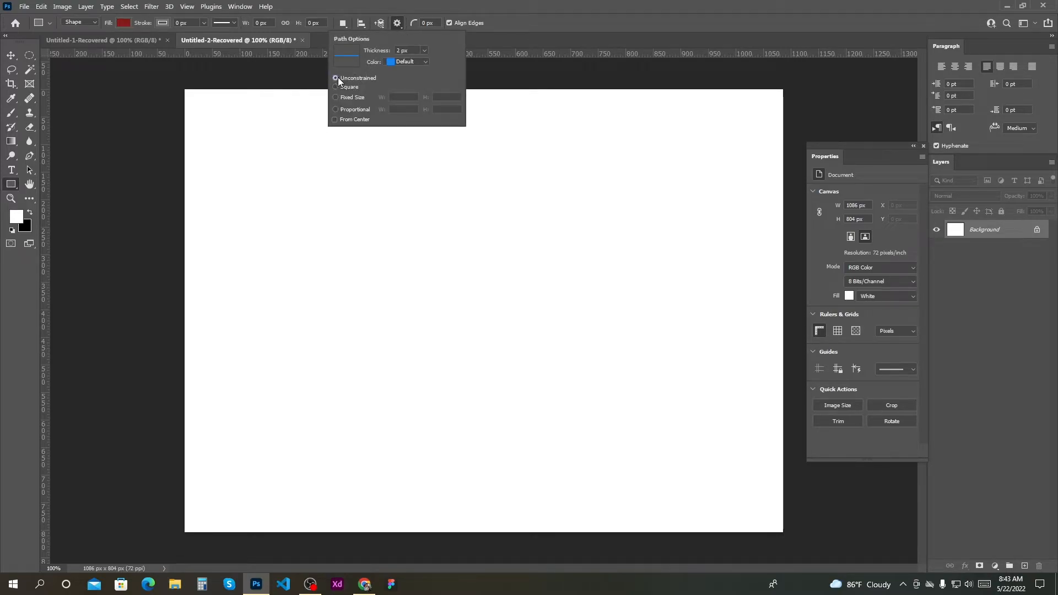
pyautogui.click(366, 196)
pyautogui.moveTo(364, 195); pyautogui.dragTo(631, 284)
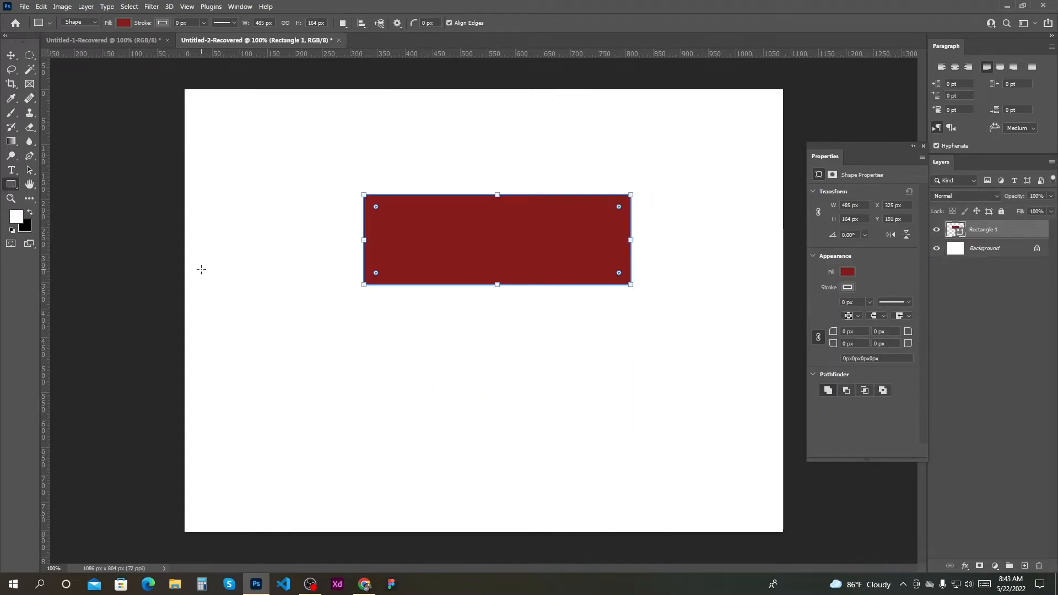
# Below the wide rectangle, draw a square of about 125 px with the Square option and a 388 × 155 px rectangle with the Fixed Size option.
pyautogui.click(397, 23)
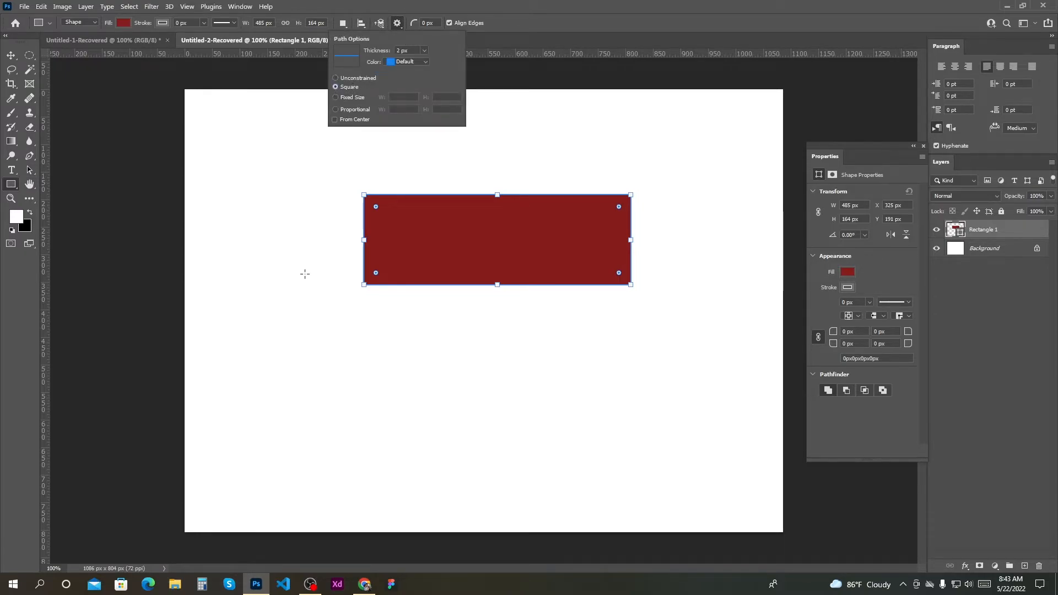
pyautogui.moveTo(336, 326); pyautogui.dragTo(467, 395)
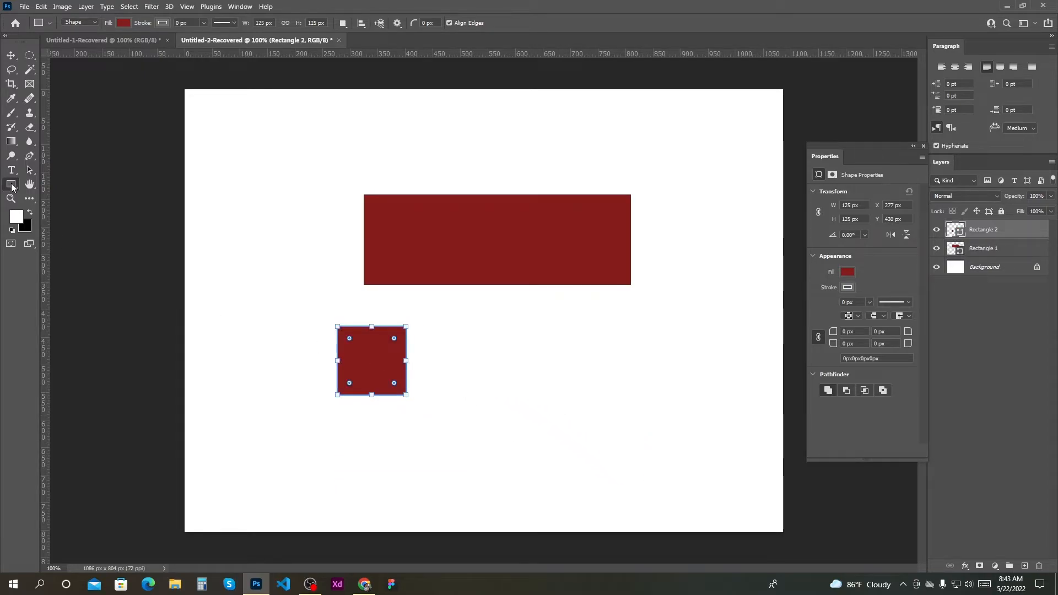
pyautogui.click(397, 23)
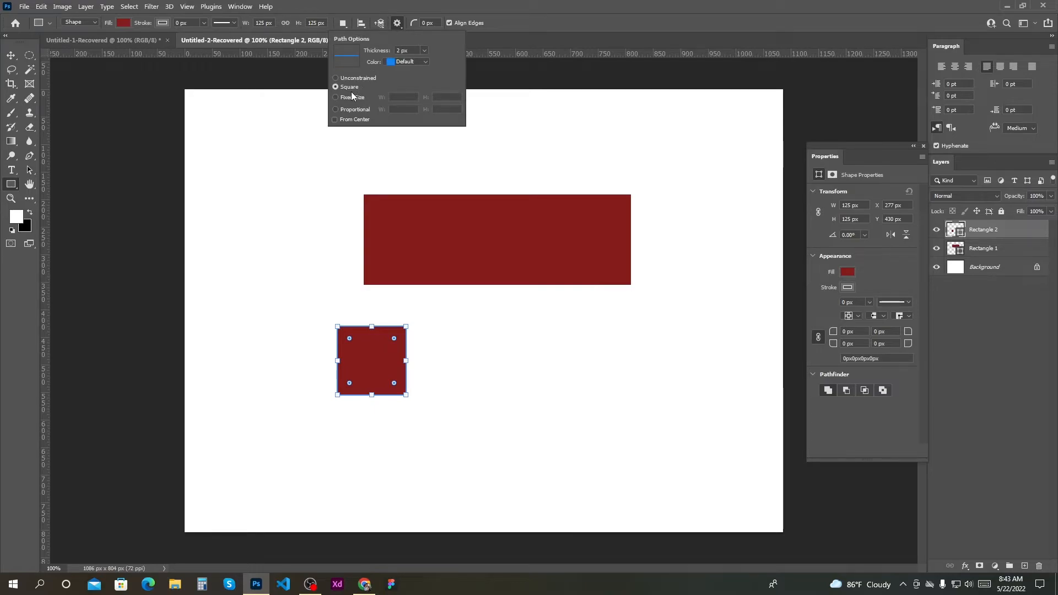
pyautogui.moveTo(484, 341); pyautogui.dragTo(698, 427)
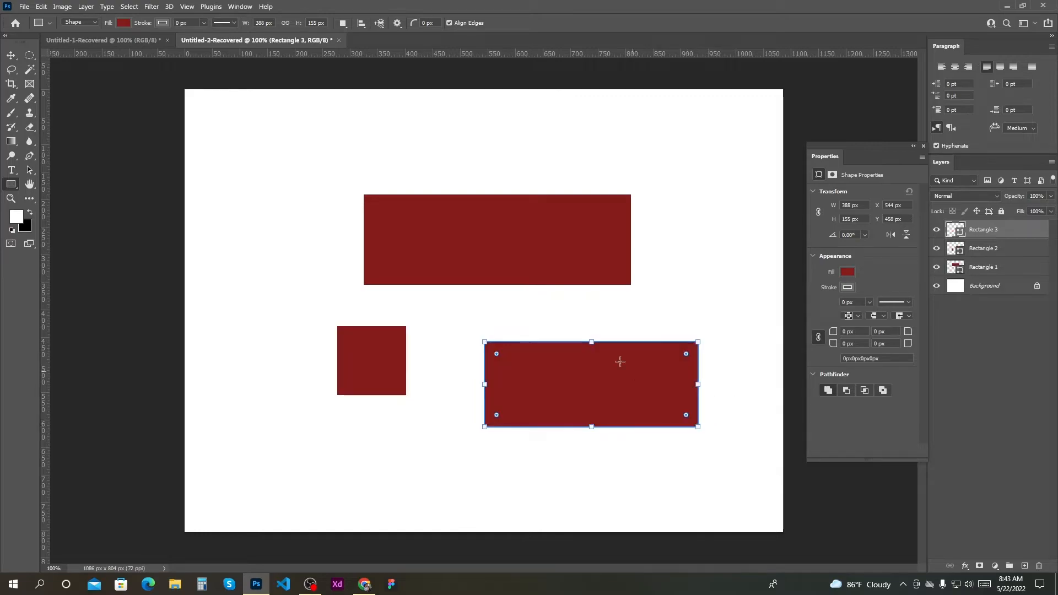
# Draw two 1:1 proportional squares, one about 245 px at the canvas's upper left and one about 240 px from its center near the upper edge.
pyautogui.click(397, 23)
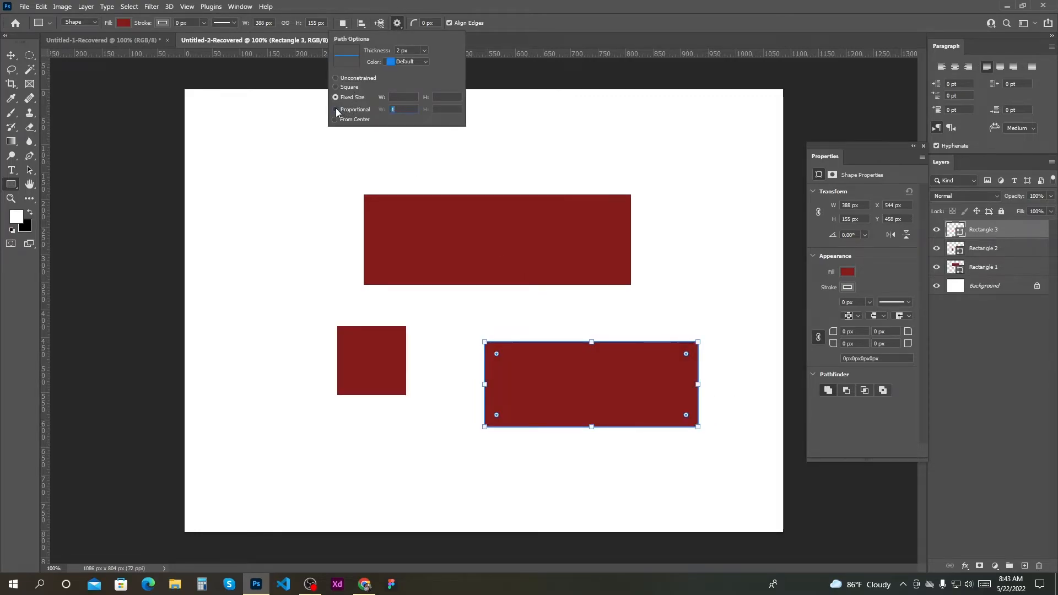
pyautogui.moveTo(208, 146); pyautogui.dragTo(342, 281)
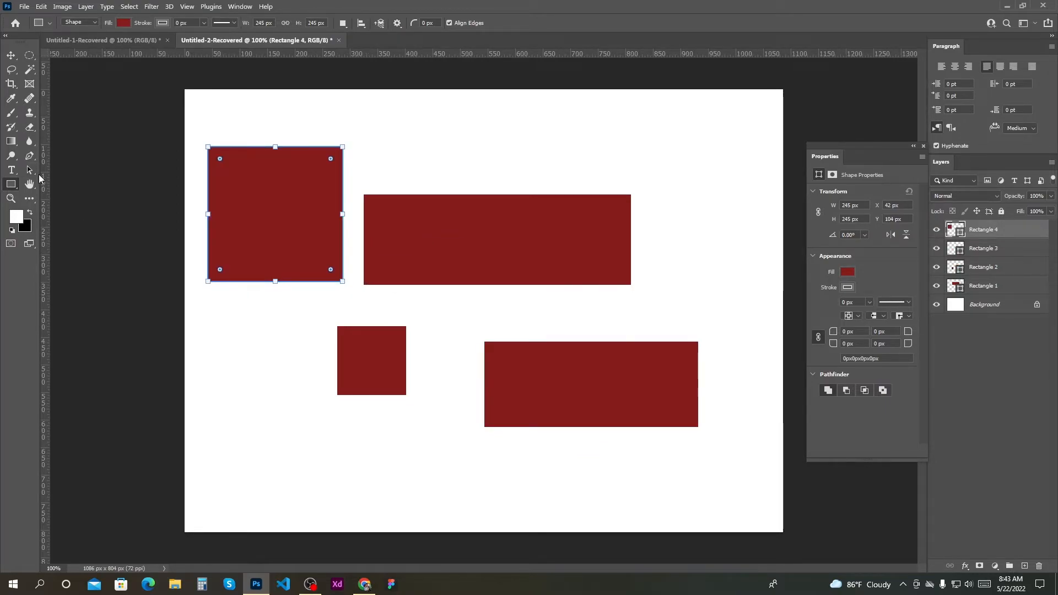
pyautogui.click(395, 23)
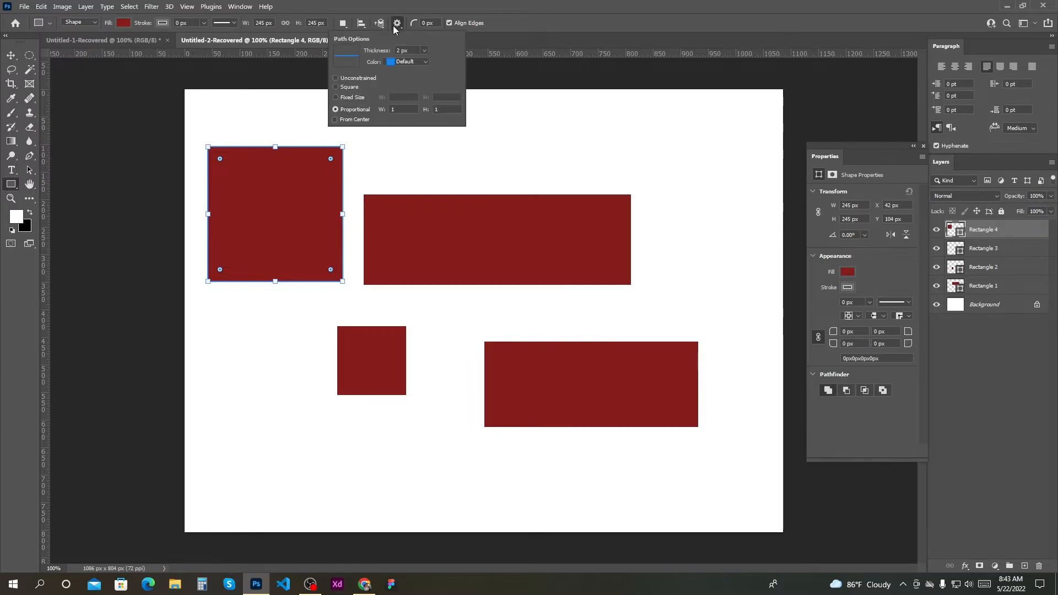
pyautogui.moveTo(473, 141); pyautogui.dragTo(612, 205)
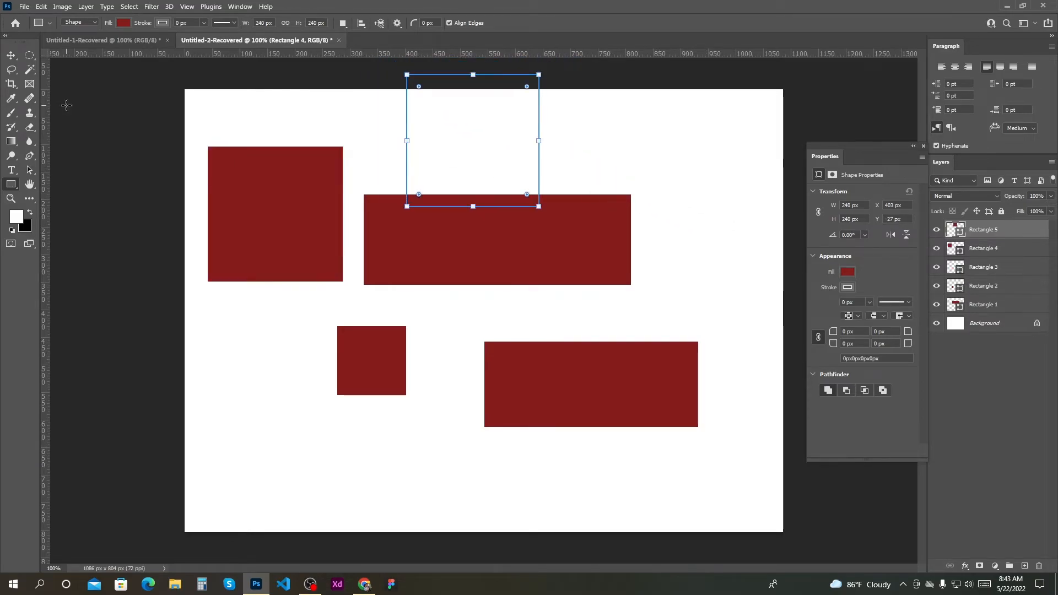
# Set the Rectangle tool's path options back to Unconstrained.
pyautogui.click(396, 24)
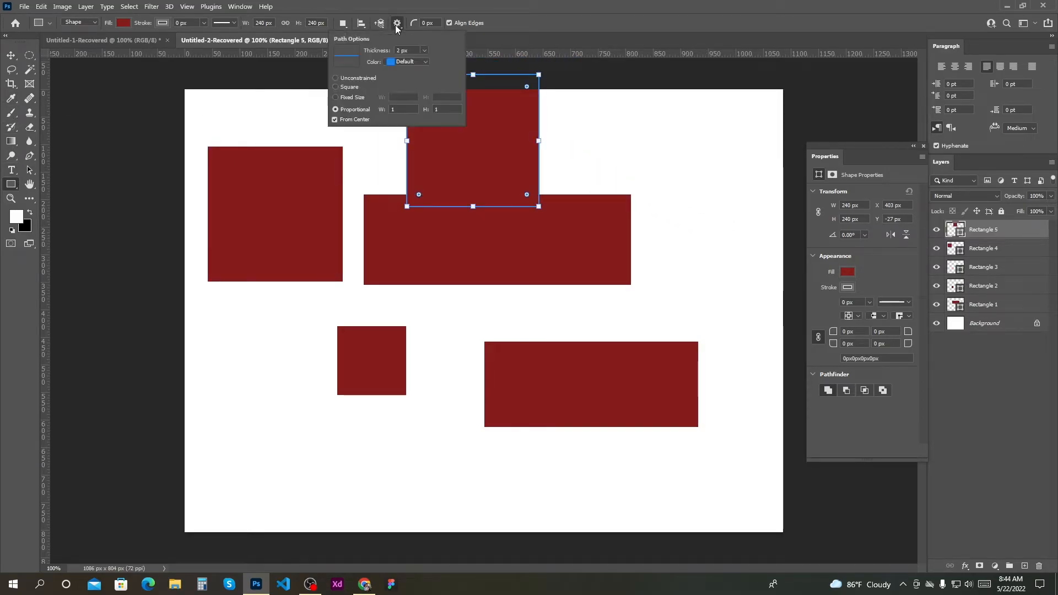
pyautogui.click(336, 78)
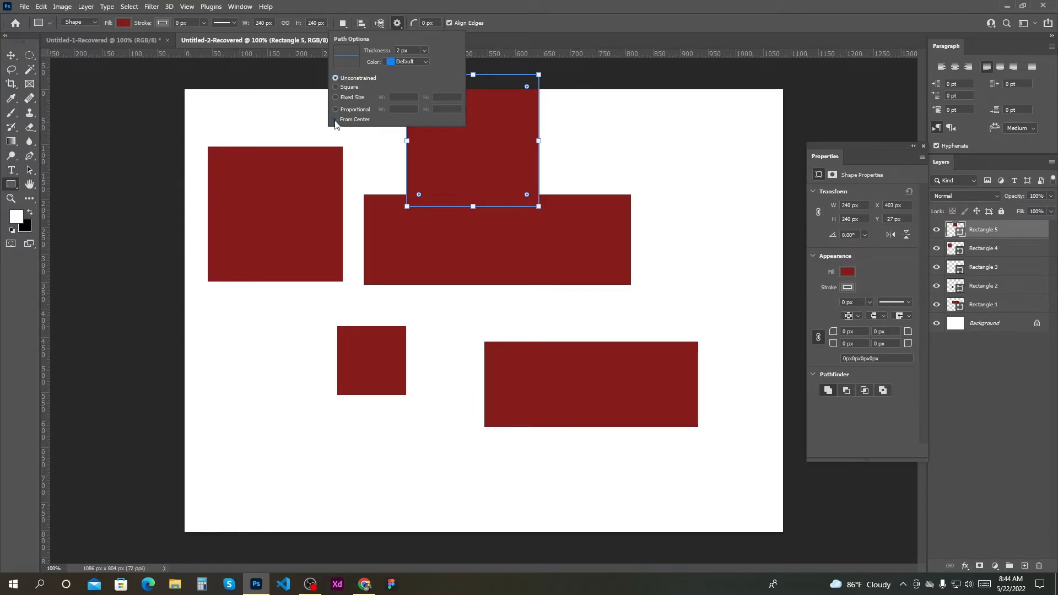
# Draw an unconstrained rectangle of about 500 × 184 px in the canvas's lower-left area, and delete all six rectangles.
pyautogui.moveTo(236, 382); pyautogui.dragTo(511, 483)
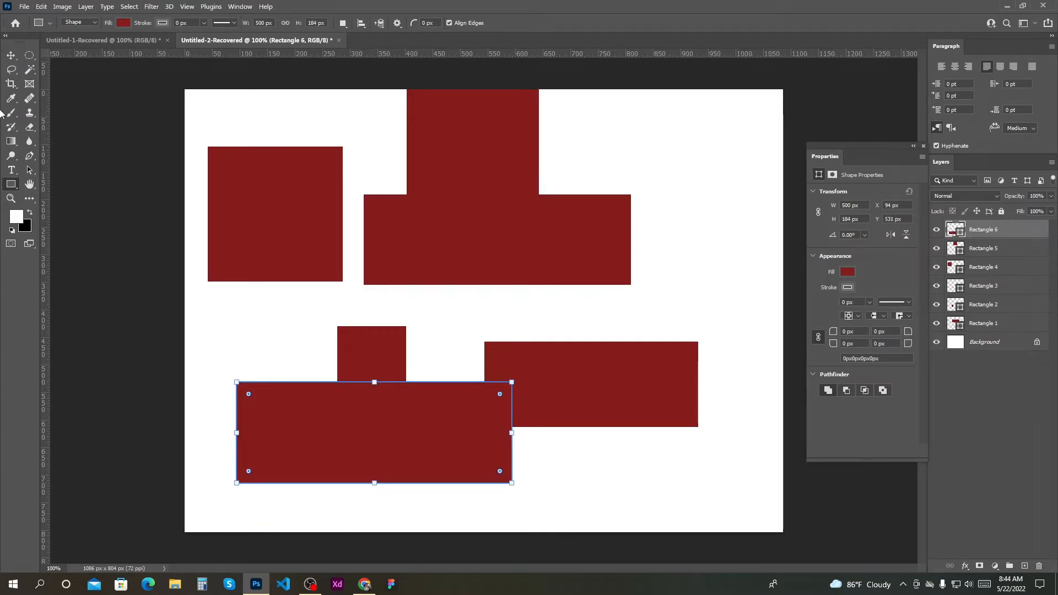
pyautogui.click(11, 55)
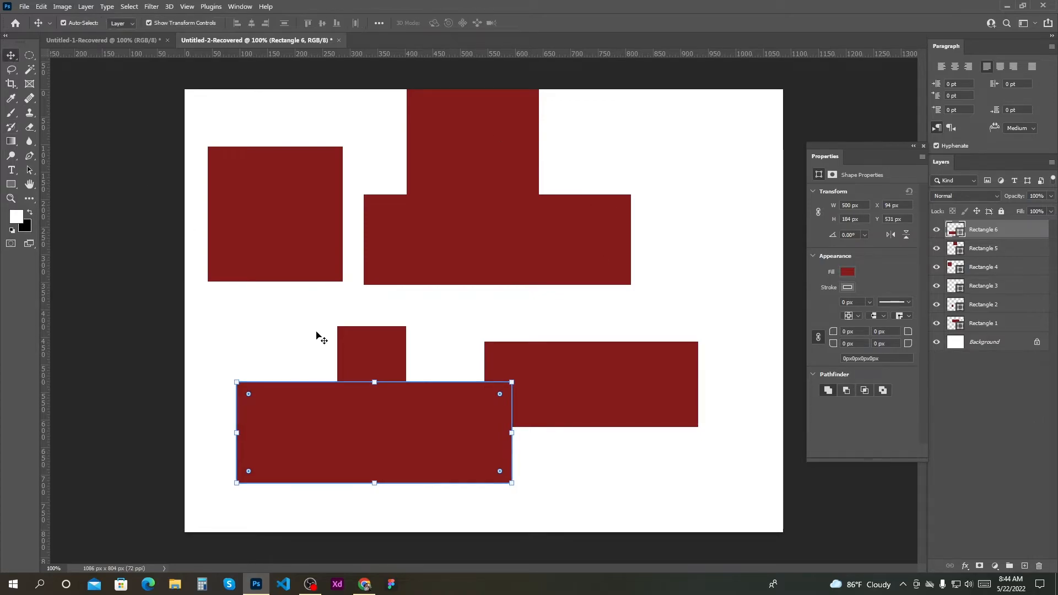
pyautogui.moveTo(629, 464); pyautogui.dragTo(205, 146)
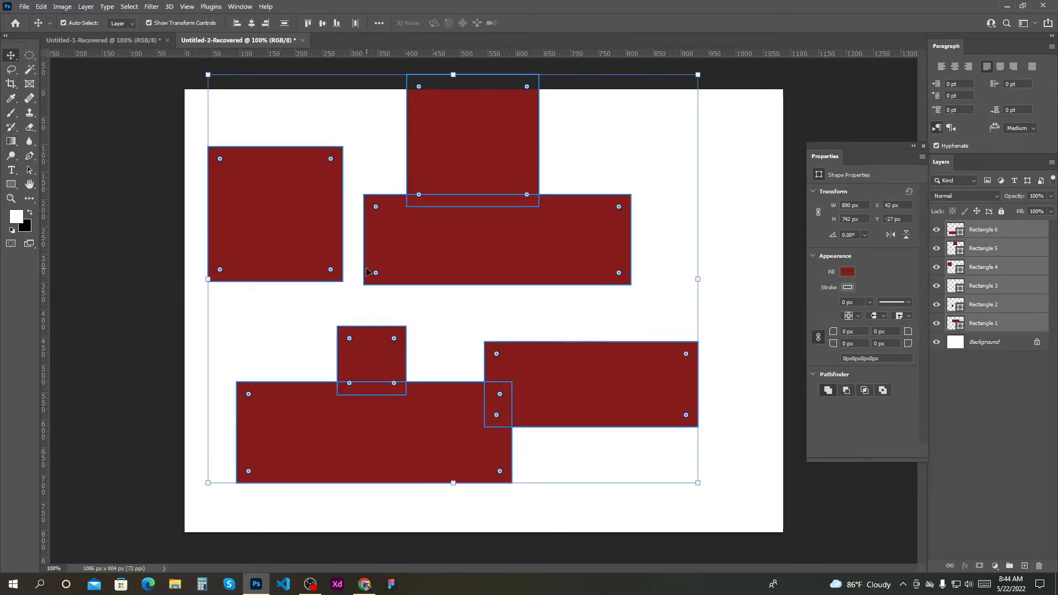
pyautogui.press('Delete')
# Draw a rectangle of about 440 × 227 px mid-canvas and round all its corners with linked radii of 100 px.
pyautogui.click(11, 184)
pyautogui.moveTo(375, 239); pyautogui.dragTo(617, 364)
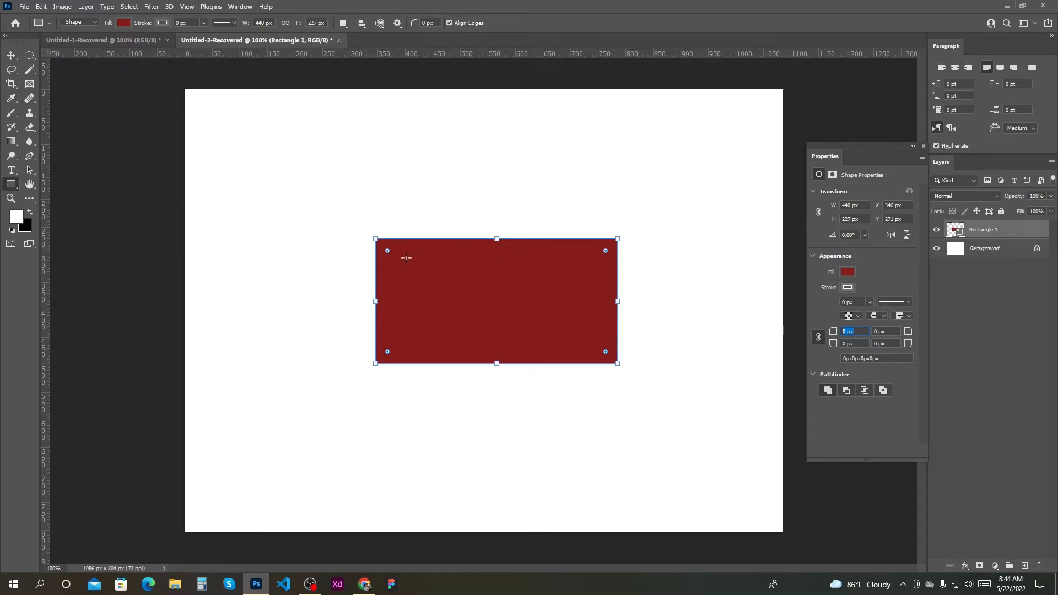
pyautogui.write('100')
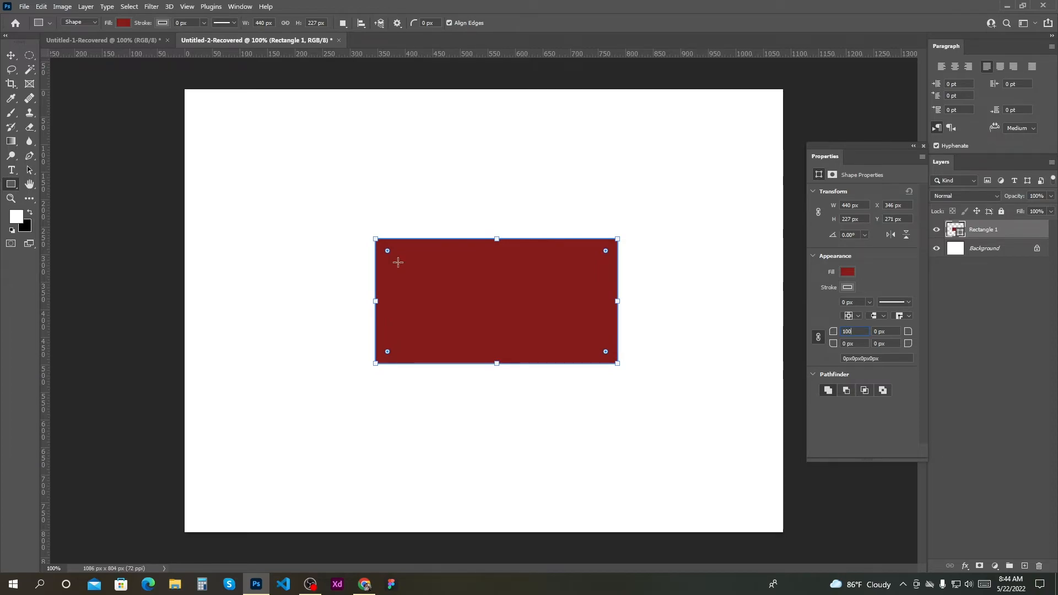
pyautogui.press('Return')
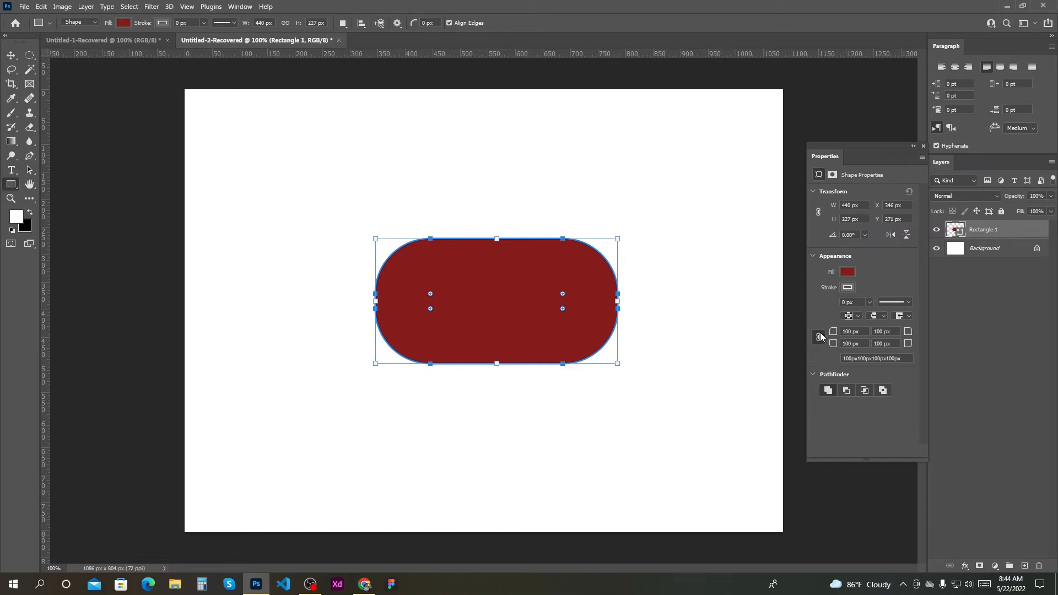
# Unlink the rectangle's corner radii and bring all four corners back to 0 px.
pyautogui.click(863, 343)
pyautogui.moveTo(430, 293); pyautogui.dragTo(288, 200)
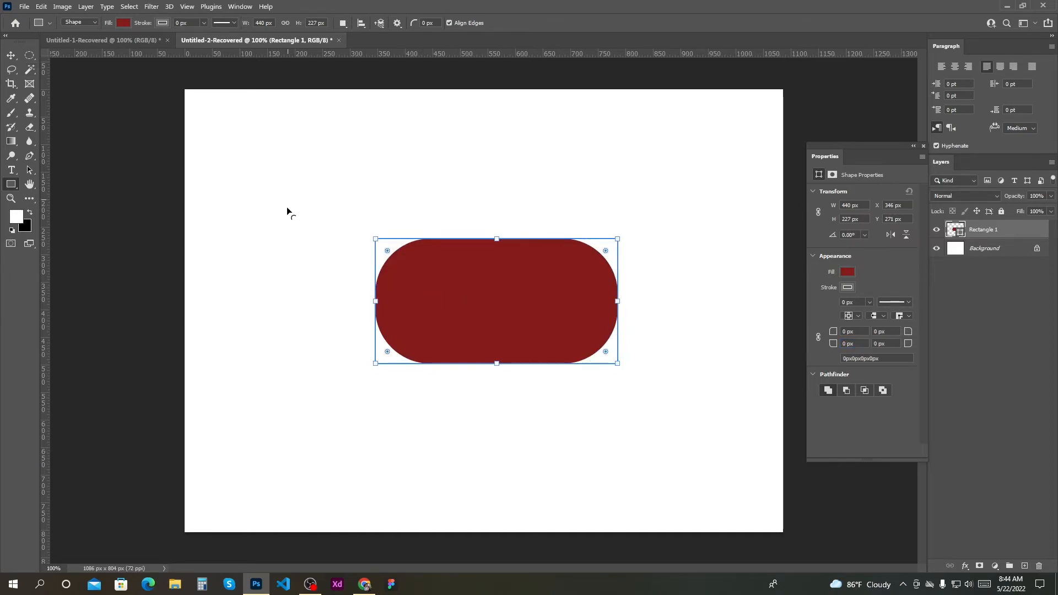
pyautogui.click(288, 205)
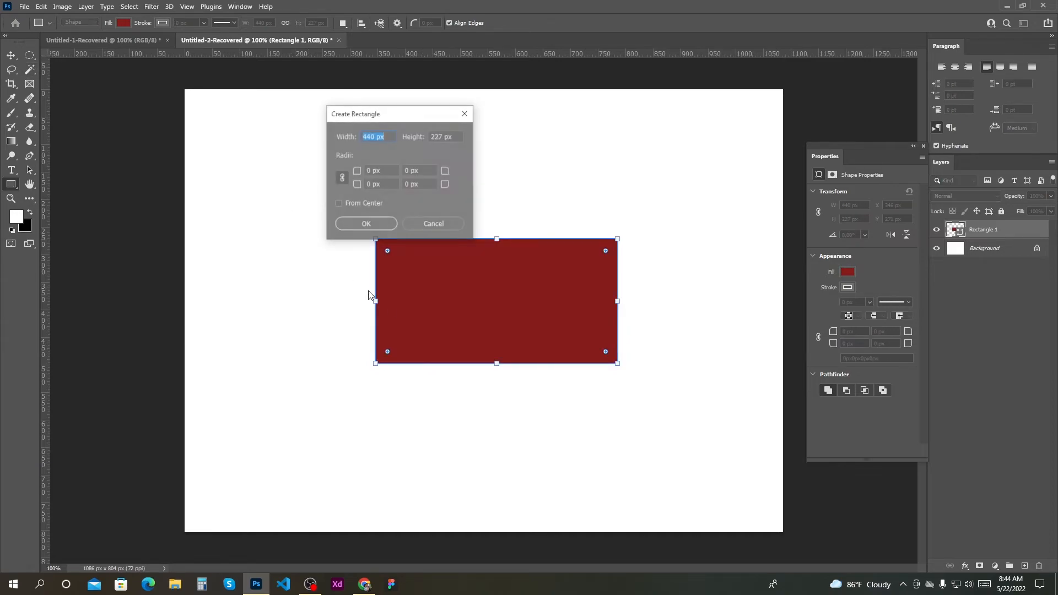
pyautogui.click(465, 113)
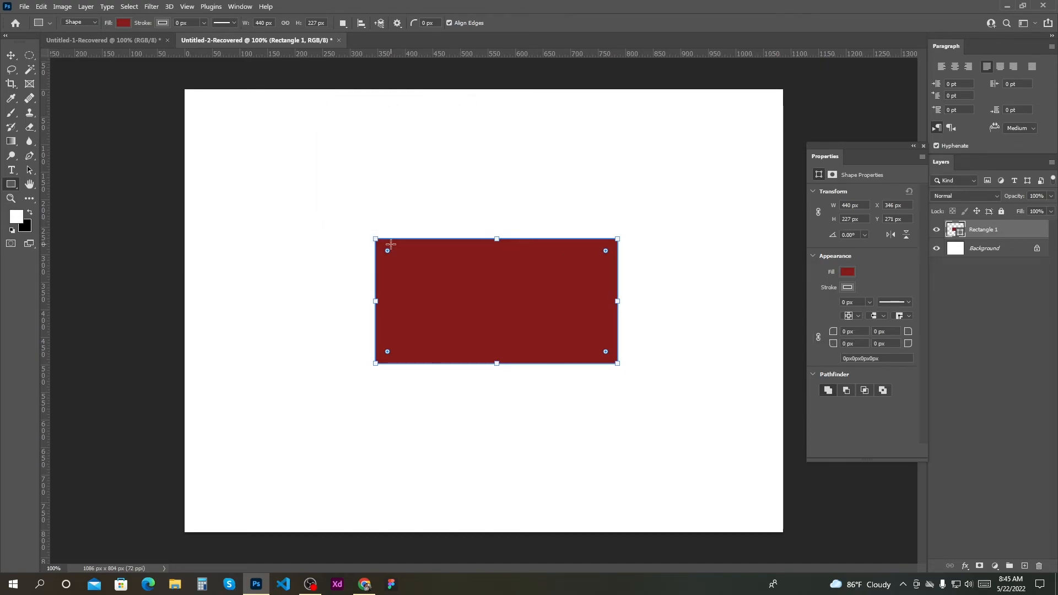
# Round only the rectangle's upper-left and lower-right corners, setting each of their radii to 100 px.
pyautogui.click(860, 333)
pyautogui.write('100')
pyautogui.moveTo(893, 344); pyautogui.dragTo(844, 342)
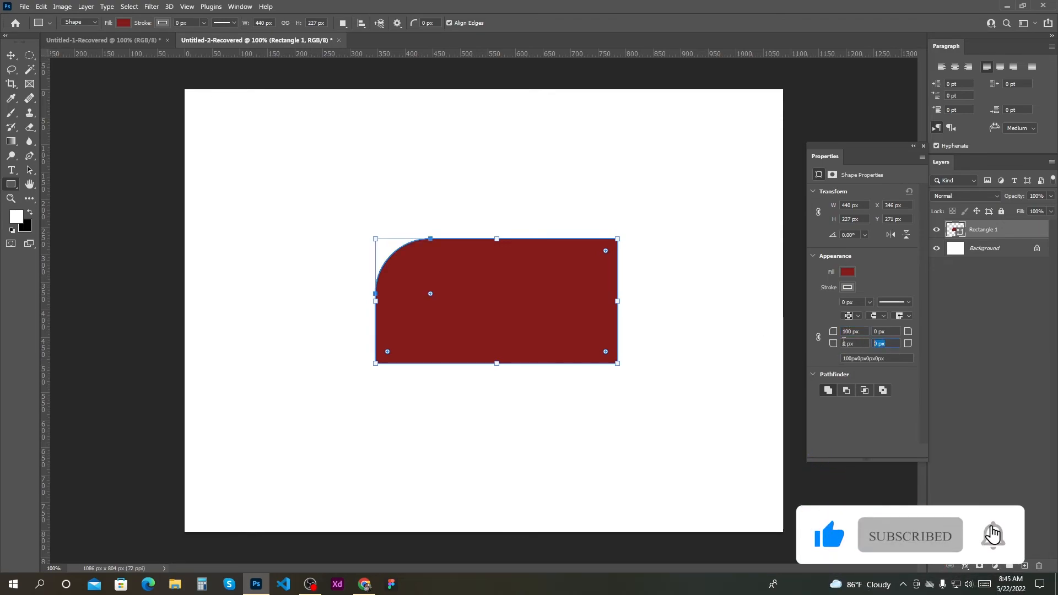
pyautogui.write('100')
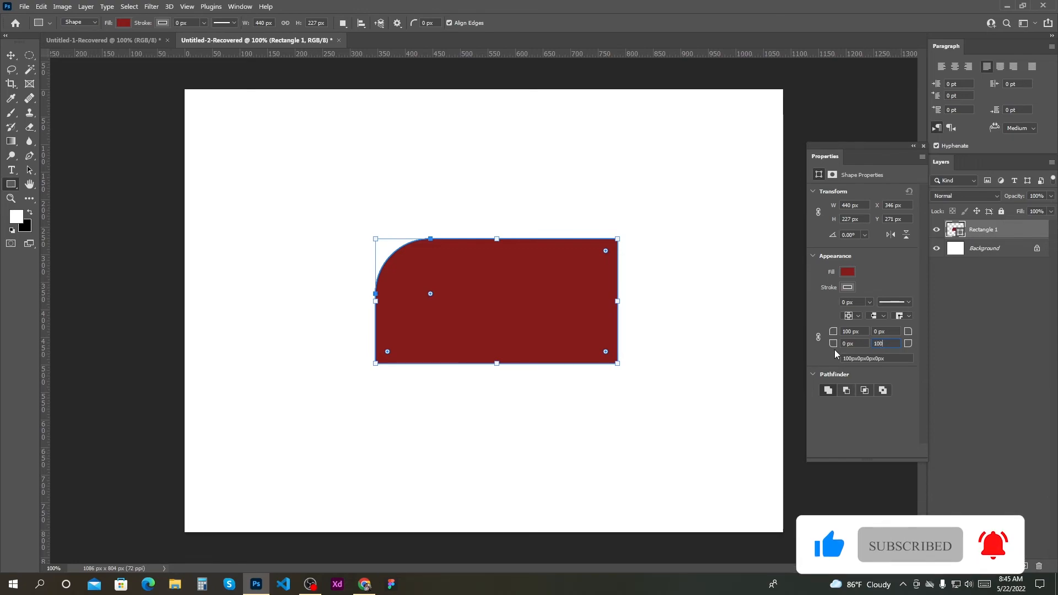
pyautogui.press('Return')
pyautogui.click(626, 416)
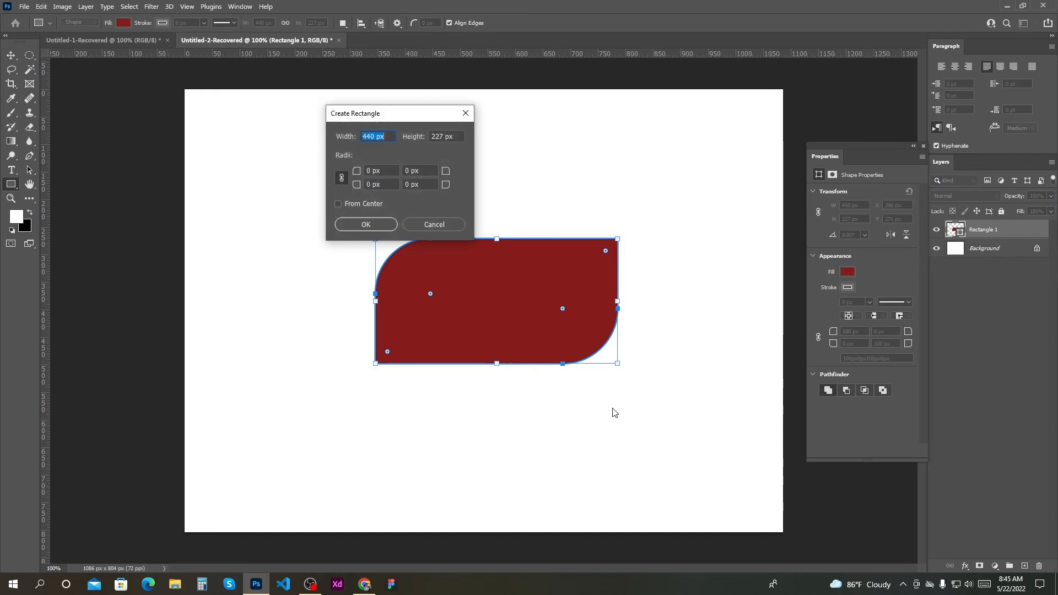
pyautogui.click(465, 113)
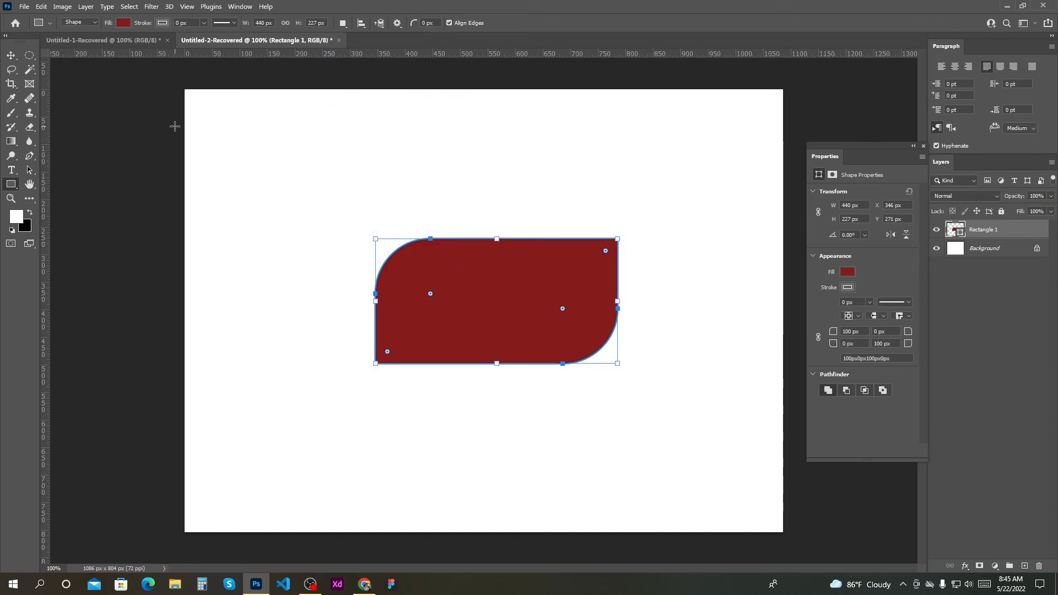
# Move the leaf-shaped rectangle up and left to about X 242 px, Y 199 px, and deselect it.
pyautogui.click(11, 55)
pyautogui.moveTo(498, 320); pyautogui.dragTo(441, 280)
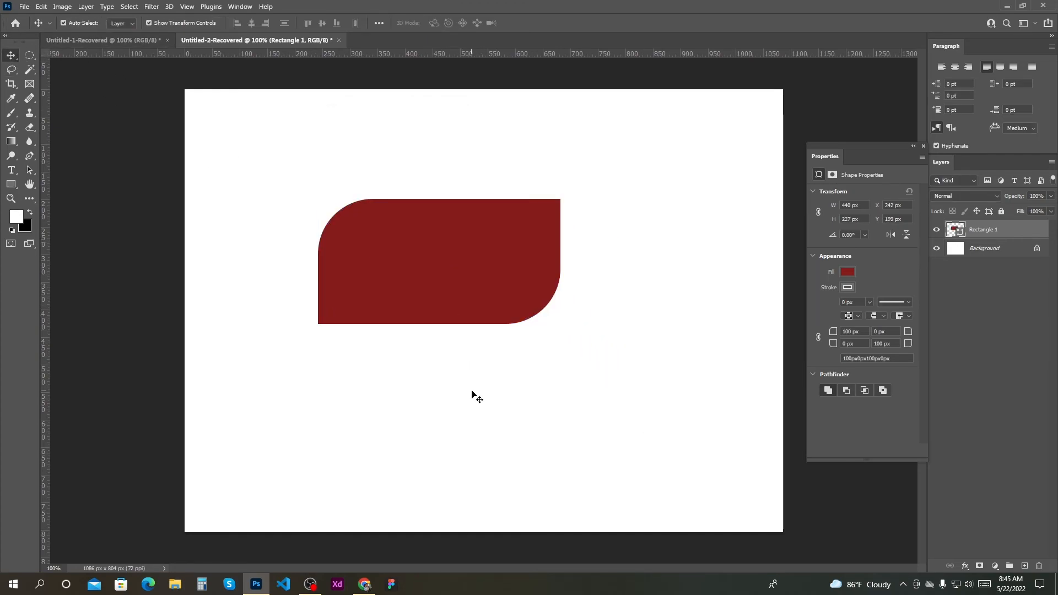
pyautogui.click(472, 391)
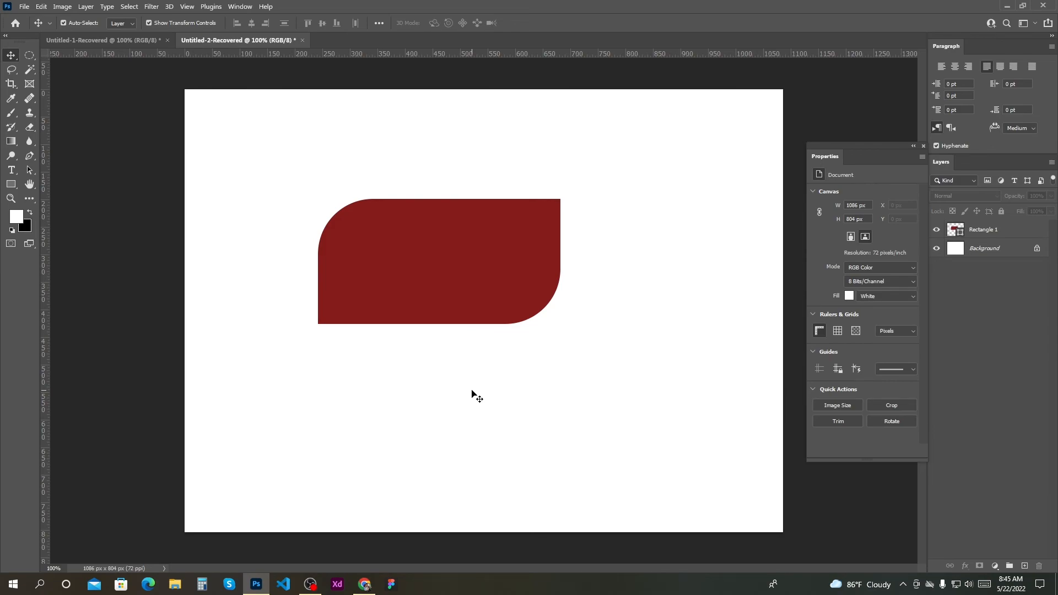